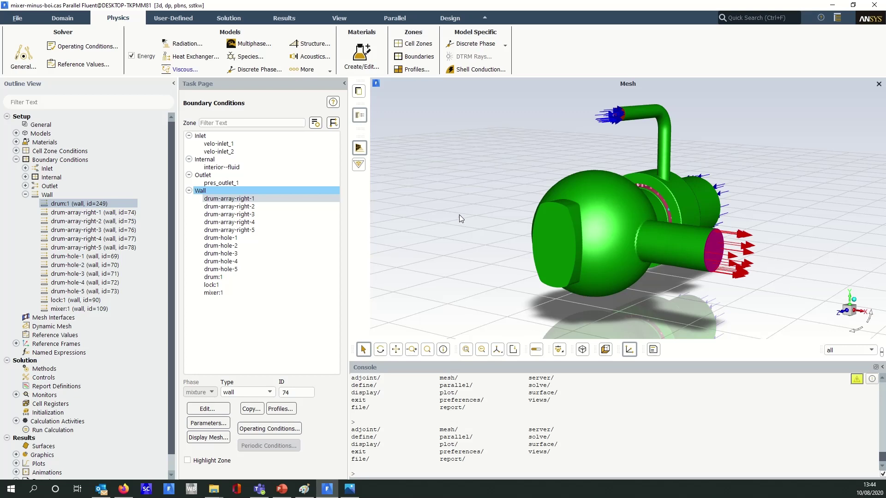
- Try copying conditions from drum-array-right-1 to several wall zones, then close that window
click(261, 410)
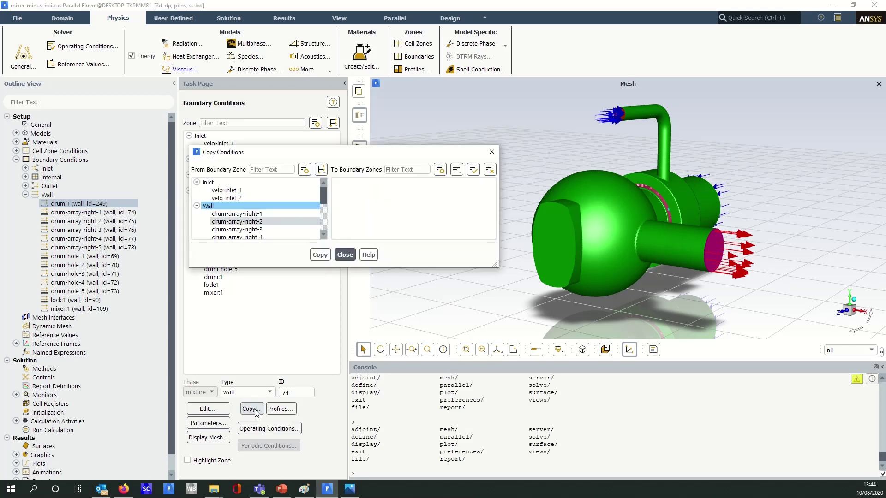
click(249, 213)
drag(369, 184, 369, 221)
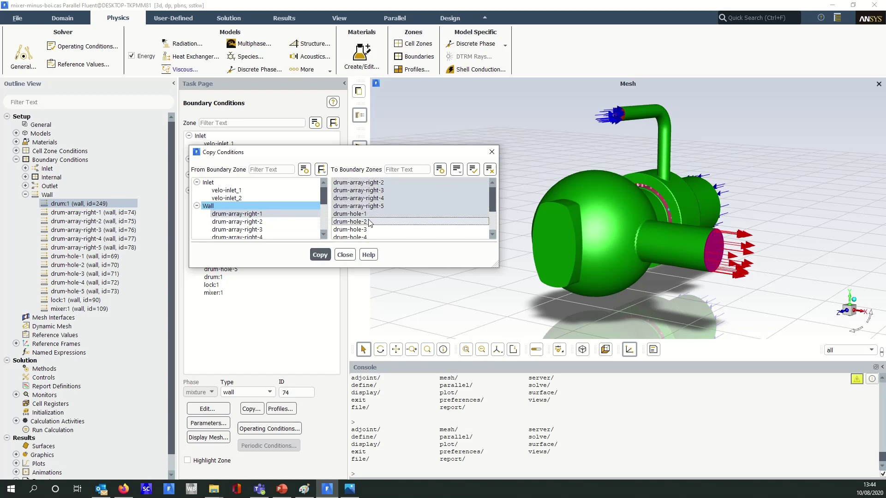
click(319, 254)
- Review the current wall settings of drum:1 and drum-hole-2
click(345, 255)
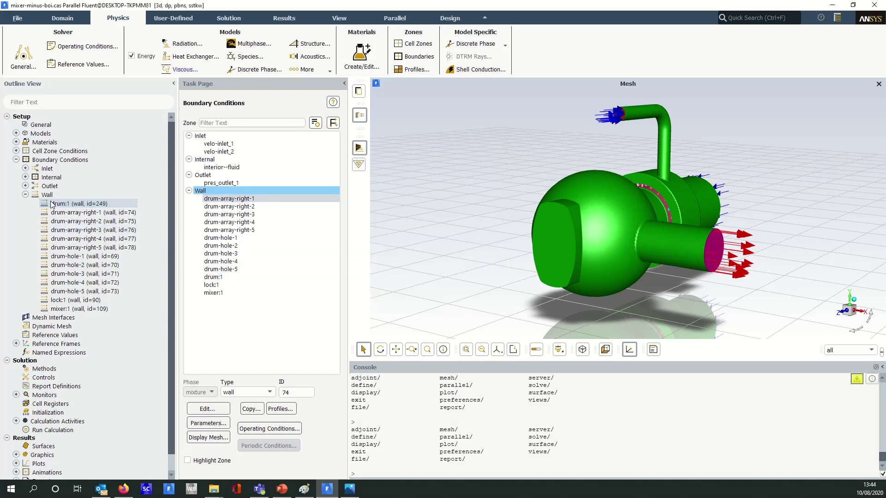
mouse_move(53, 204)
mouse_down()
mouse_move(59, 223)
mouse_move(56, 206)
mouse_up()
double_click(68, 206)
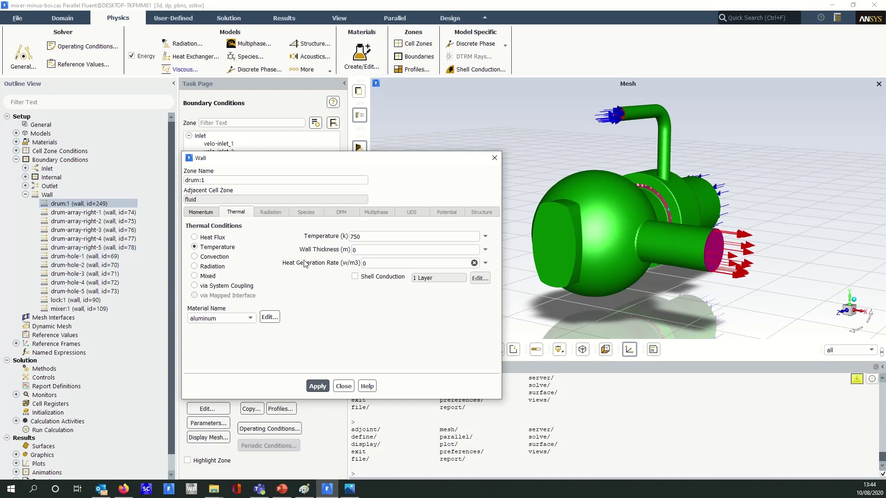
click(344, 386)
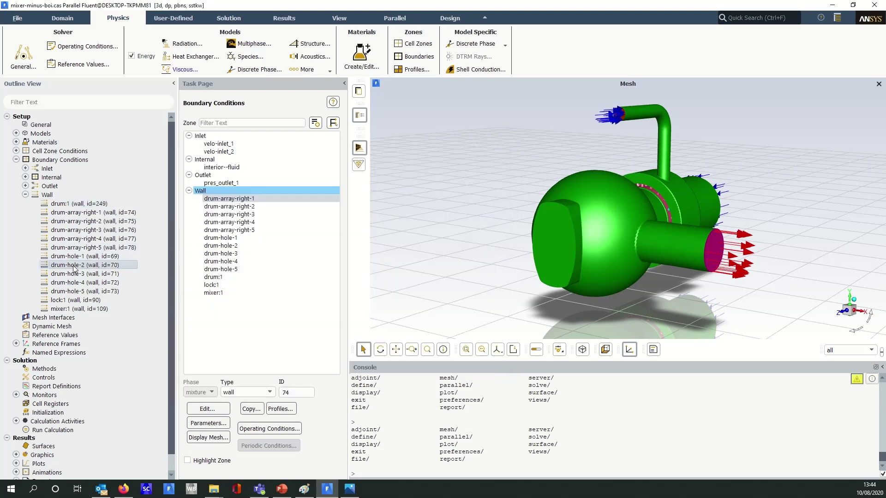
double_click(74, 267)
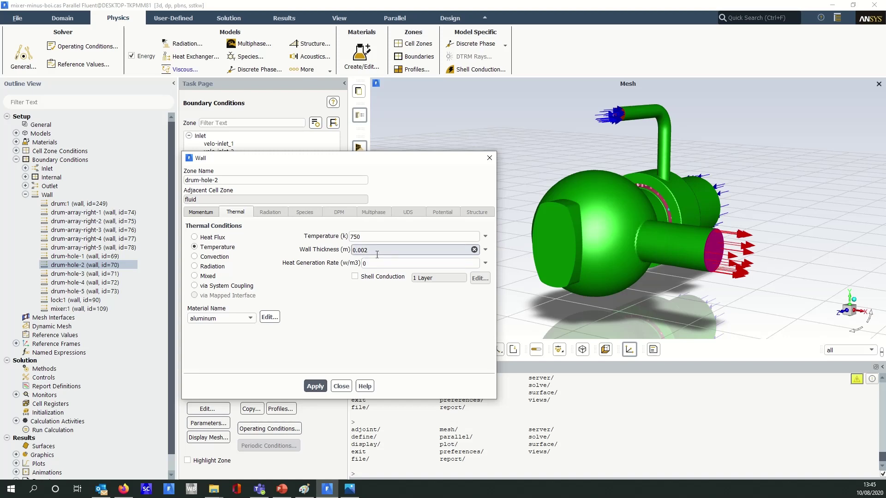
click(341, 386)
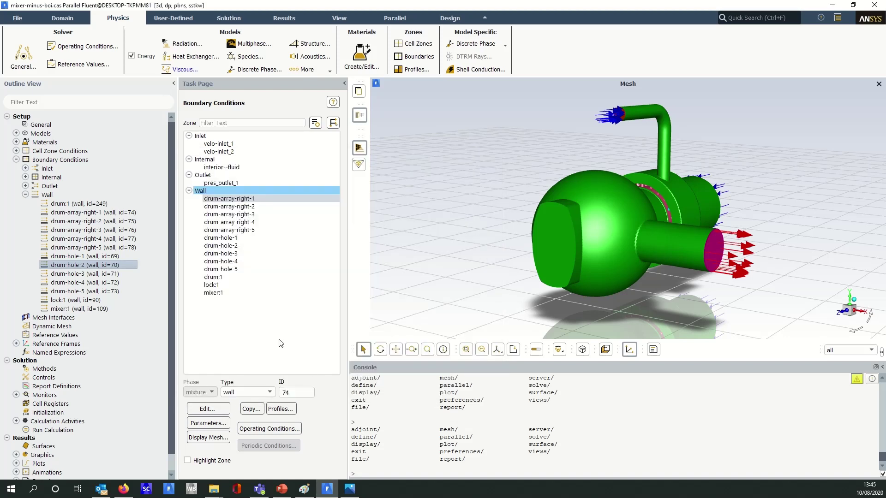
- Select all wall zones from mixer:1 to drum:1 and Multi Edit their shared Temperature
click(91, 309)
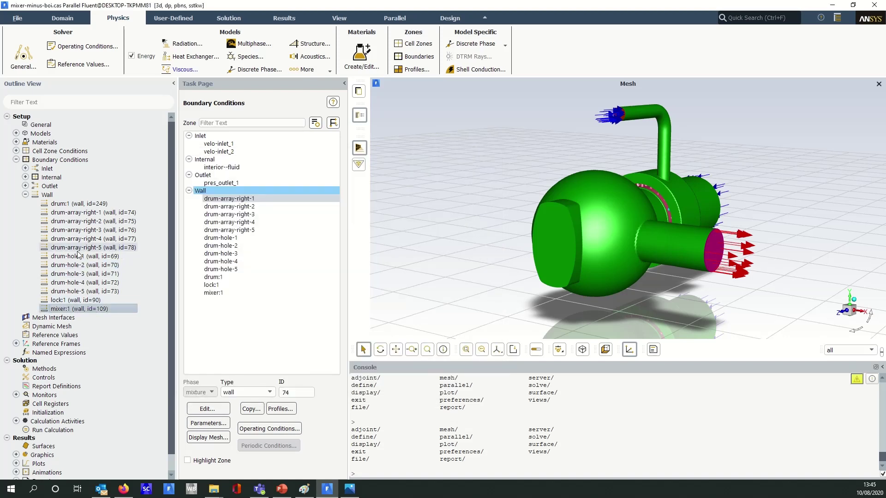
shift+click(75, 205)
right_click(76, 206)
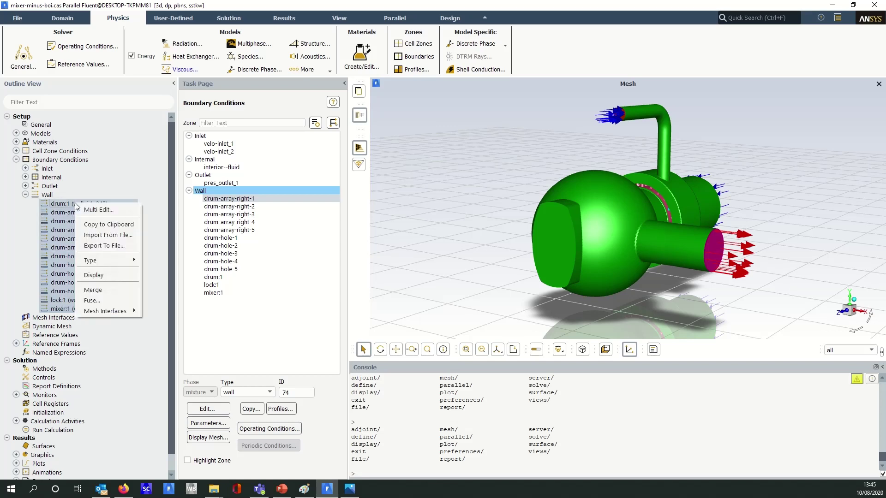
click(106, 209)
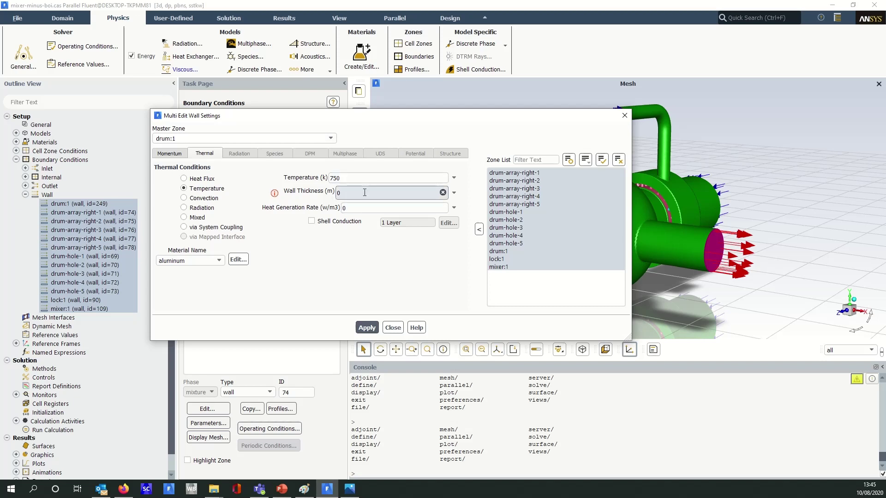
click(346, 178)
- Replace the shared 750 K wall temperature with 500 K
double_click(347, 179)
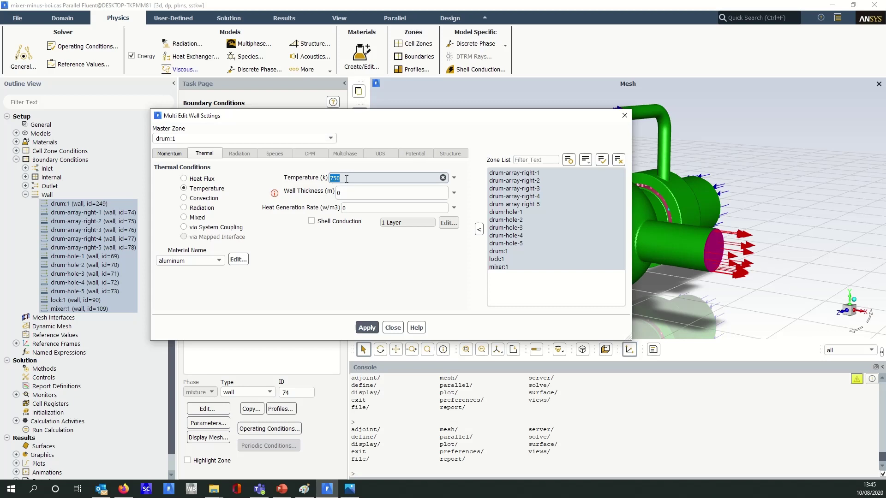
text(500)
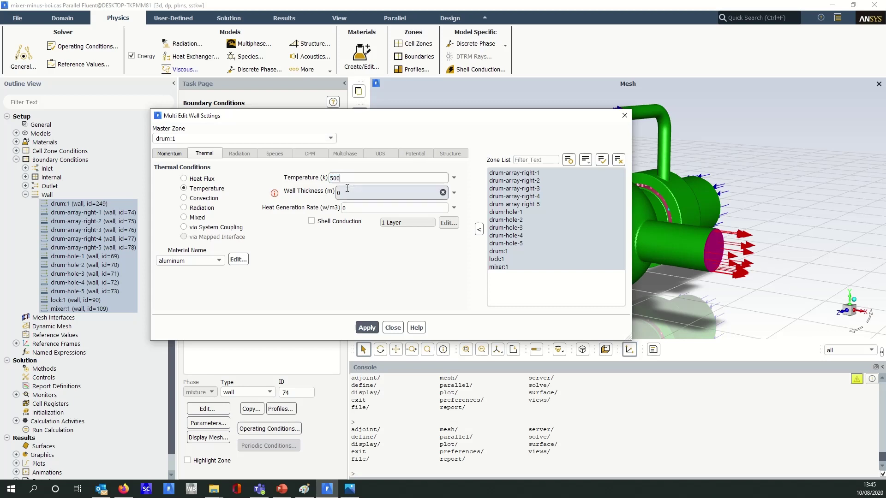
click(347, 190)
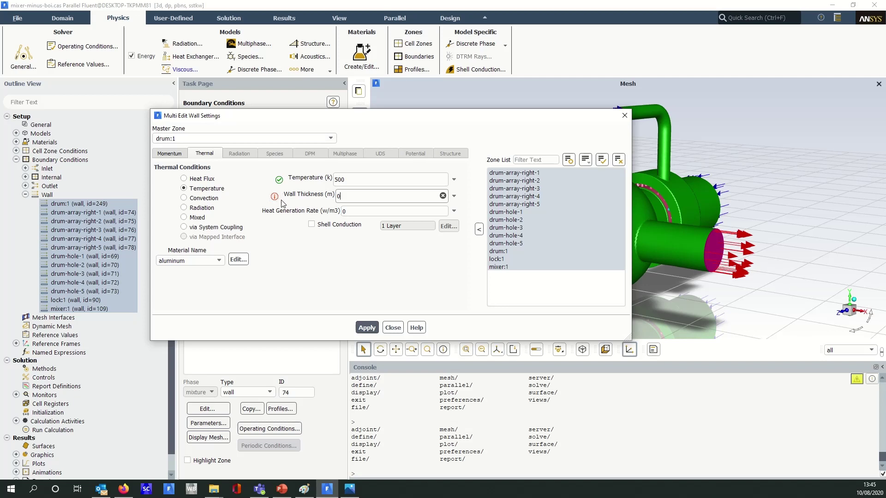
mouse_move(279, 203)
mouse_move(282, 182)
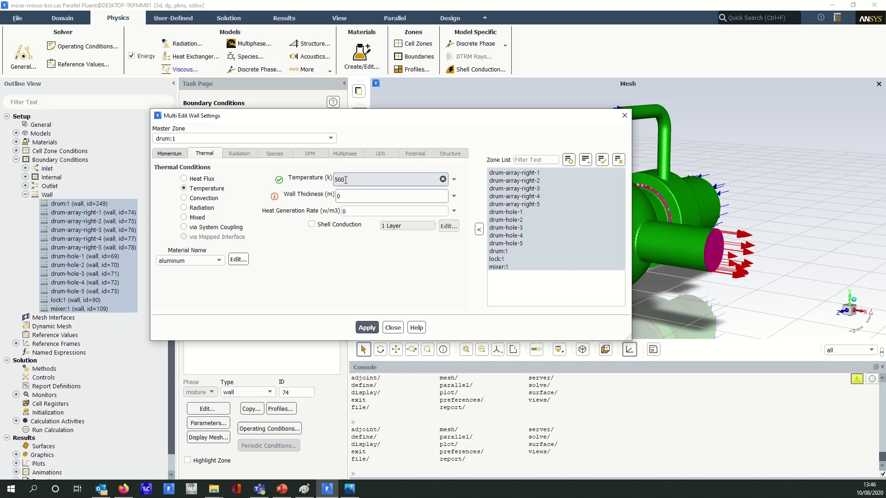
key(Tab)
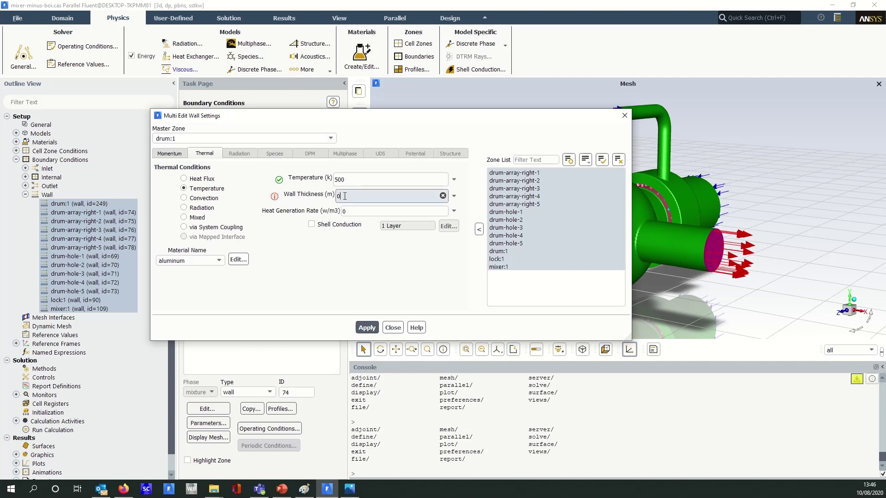
click(275, 197)
click(275, 197)
- Apply 500 K to all walls, then confirm drum:1 shows 500 K and its original thickness
click(360, 328)
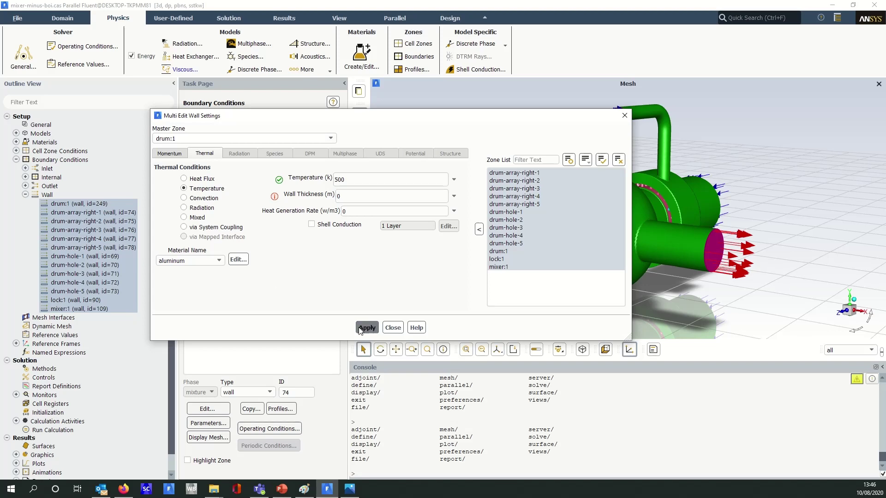
click(393, 328)
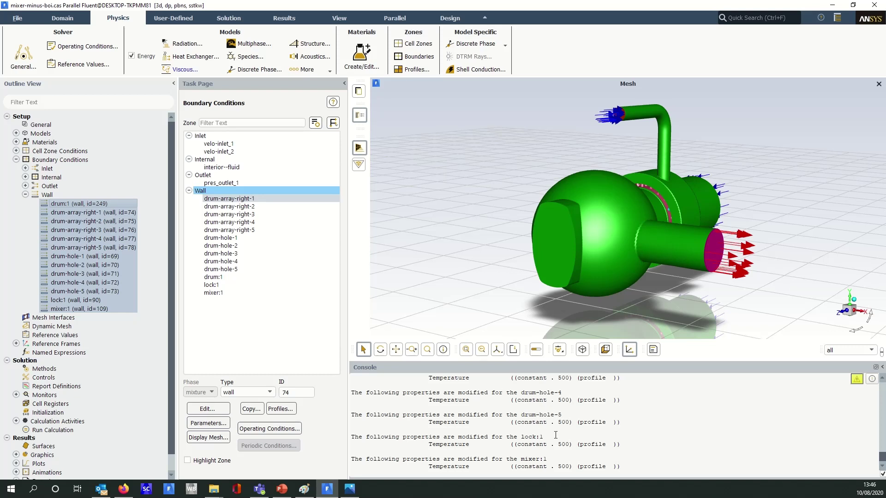
double_click(70, 204)
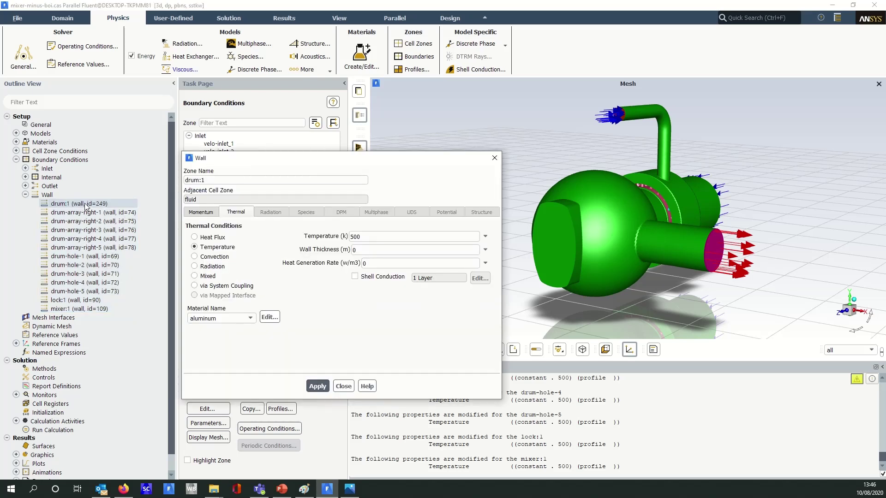
click(361, 236)
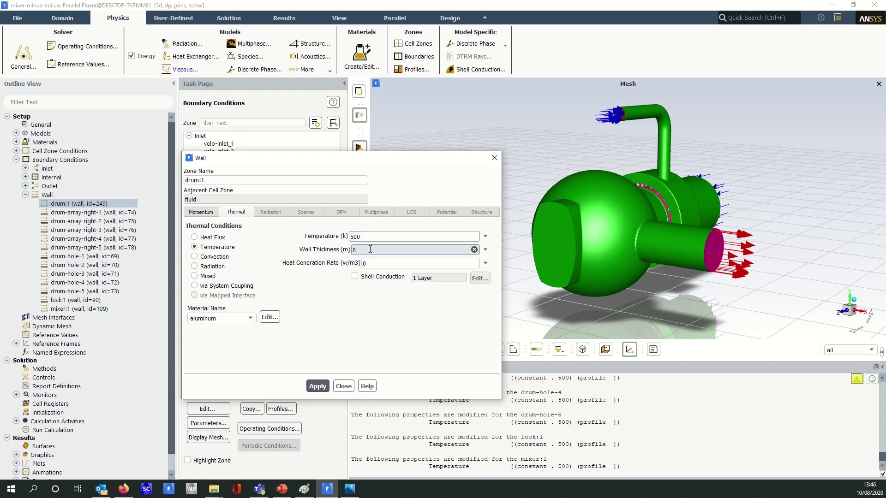
click(368, 249)
click(343, 386)
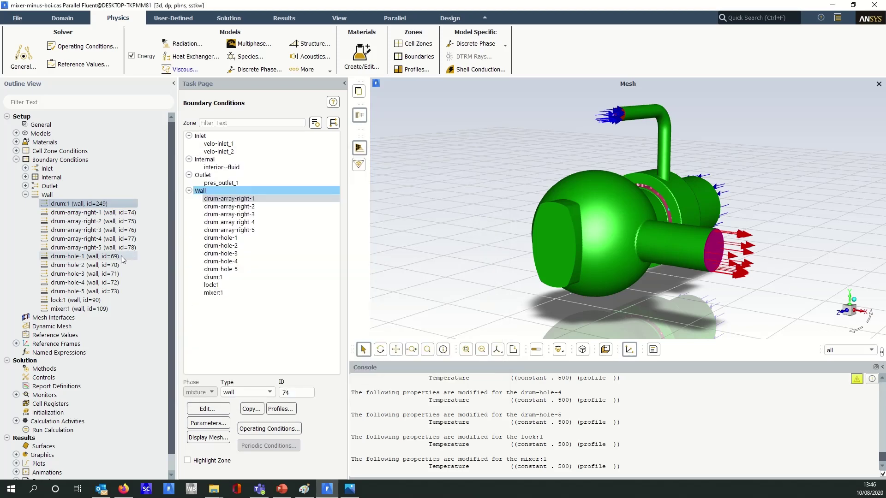
click(80, 257)
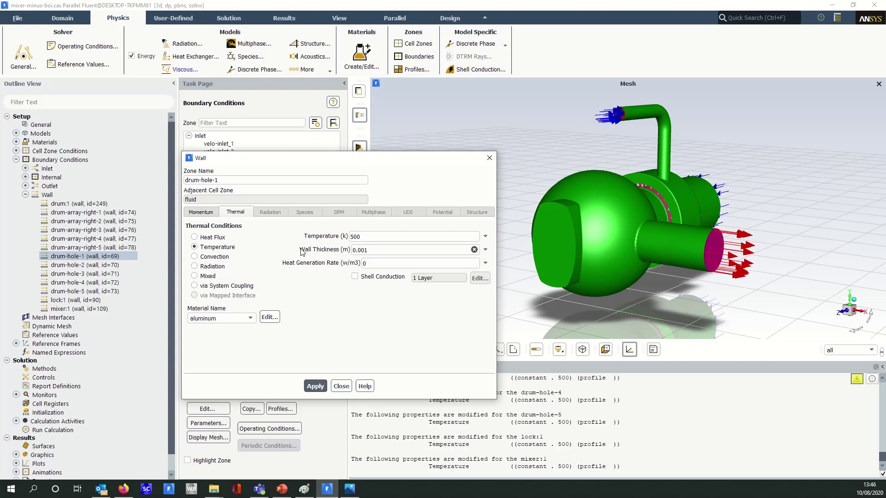
double_click(360, 237)
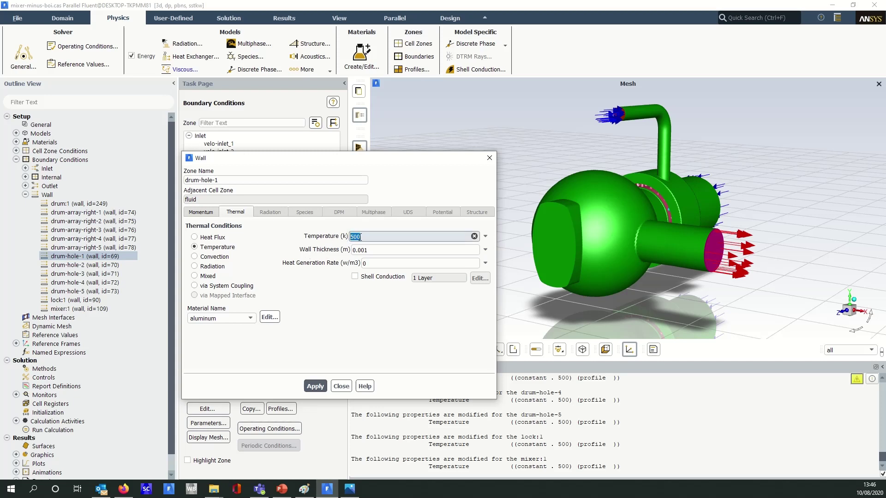
click(362, 237)
click(368, 249)
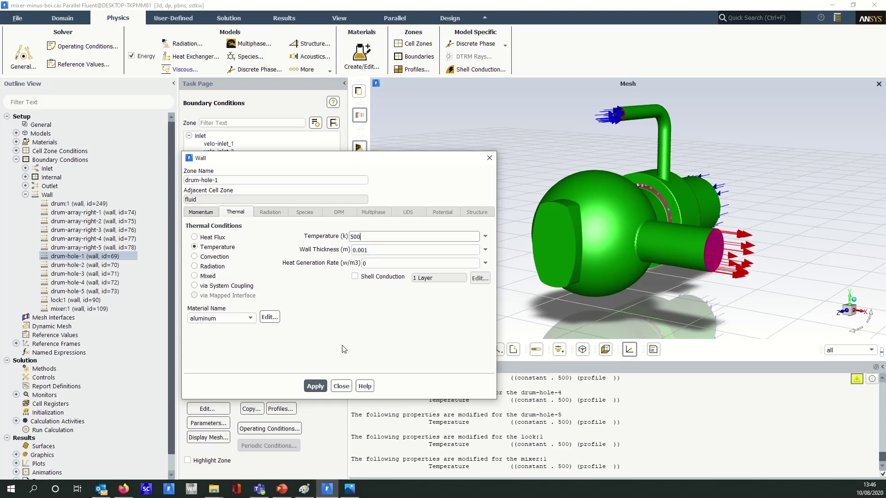
click(341, 386)
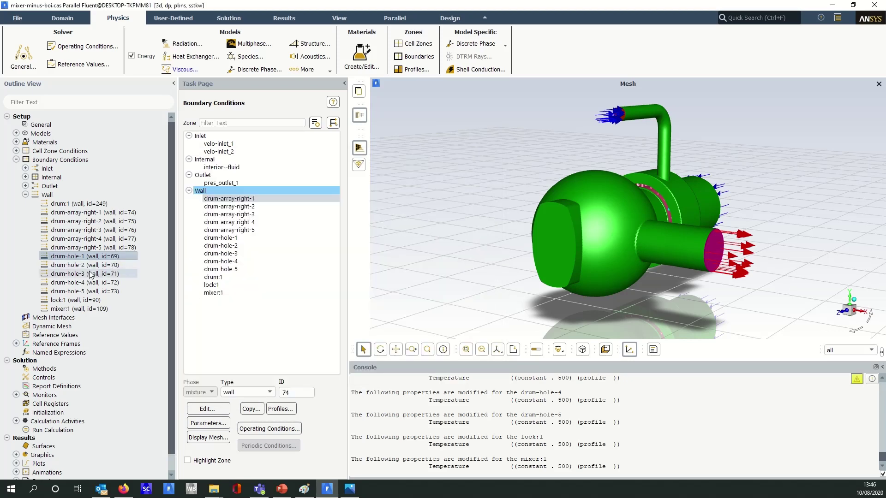